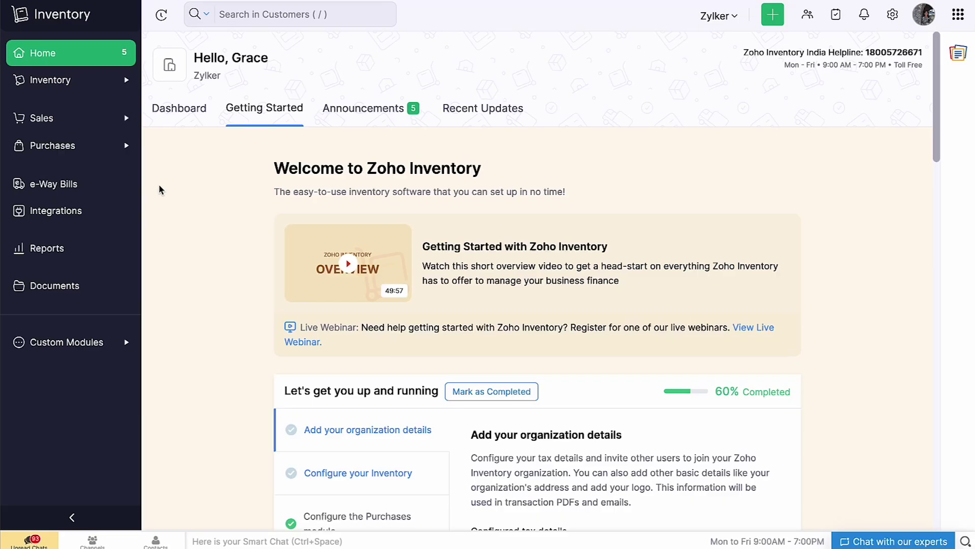
Step: Open a blank New Sales Order form from the Sales Orders list, numbered SO-00005
{"action": "left_click", "coordinate": [111, 119]}
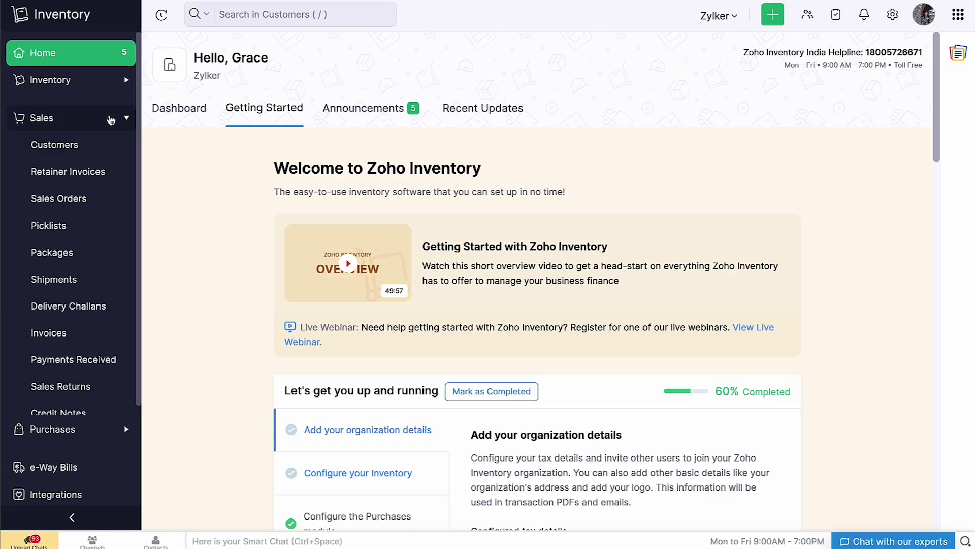
{"action": "left_click", "coordinate": [100, 203]}
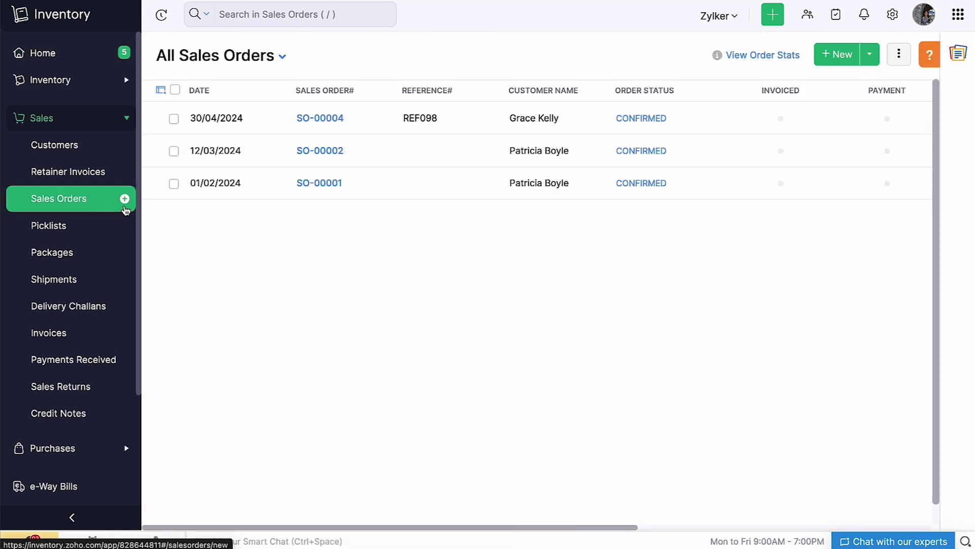
{"action": "left_click", "coordinate": [825, 65]}
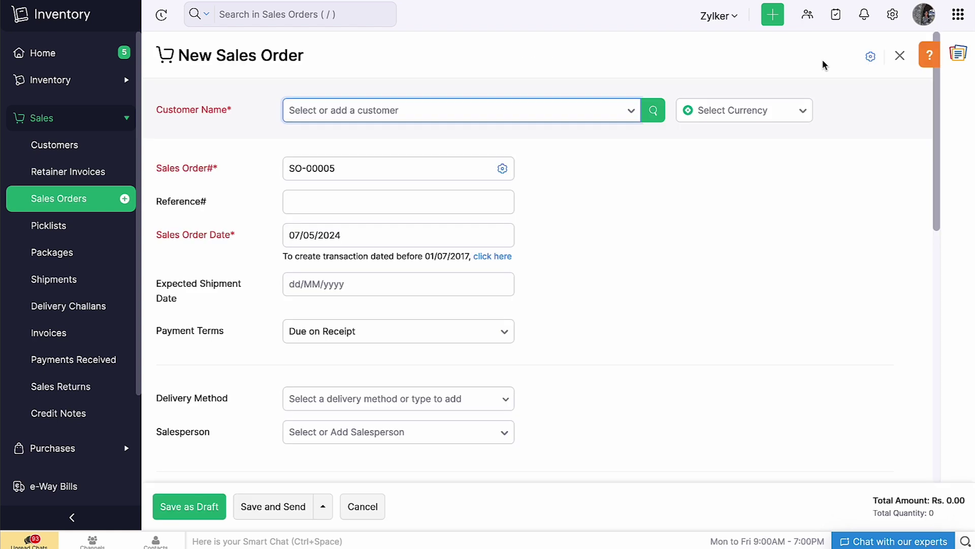
Step: Select the existing customer and review the sales order numbering preferences without changes
{"action": "left_click", "coordinate": [600, 114]}
{"action": "left_click", "coordinate": [569, 175]}
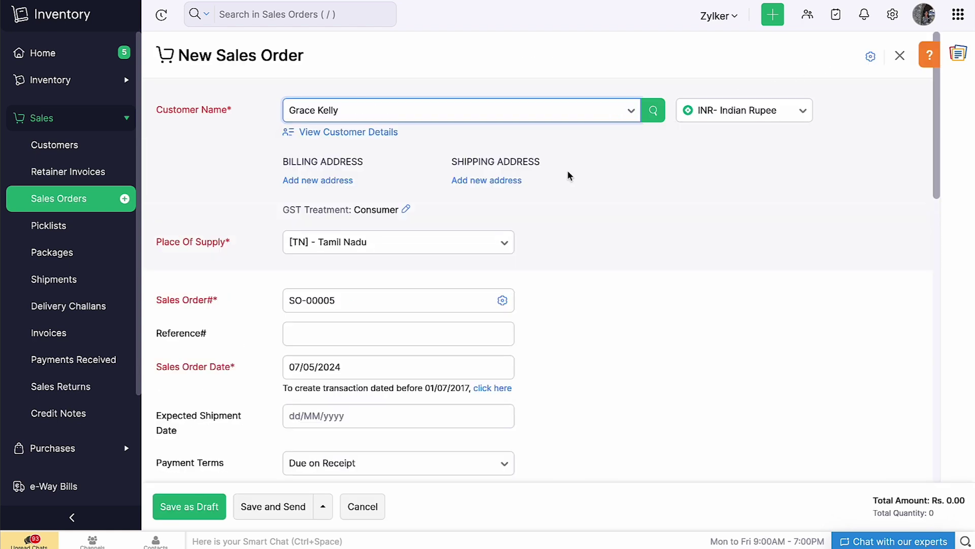
{"action": "scroll", "coordinate": [568, 172], "scroll_direction": "down", "scroll_amount": 3}
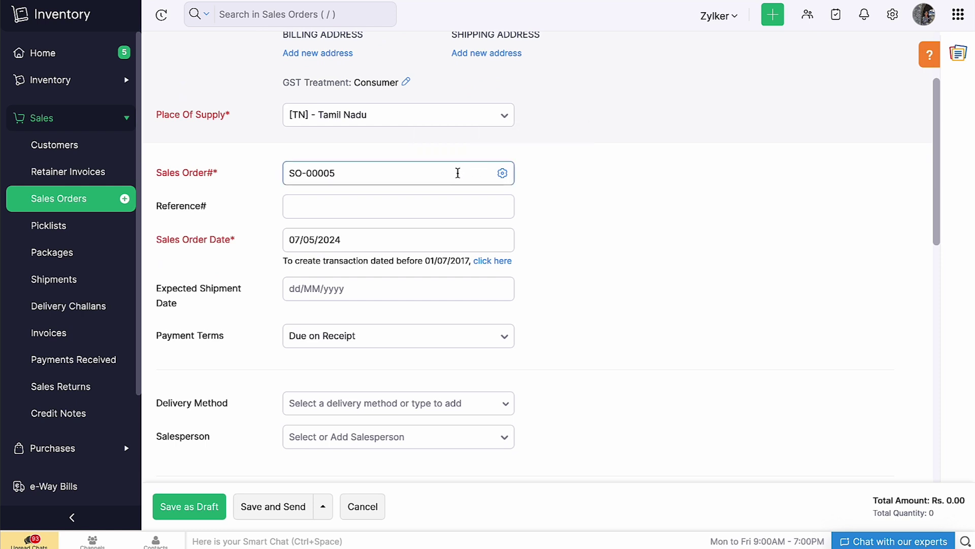
{"action": "left_click", "coordinate": [503, 174]}
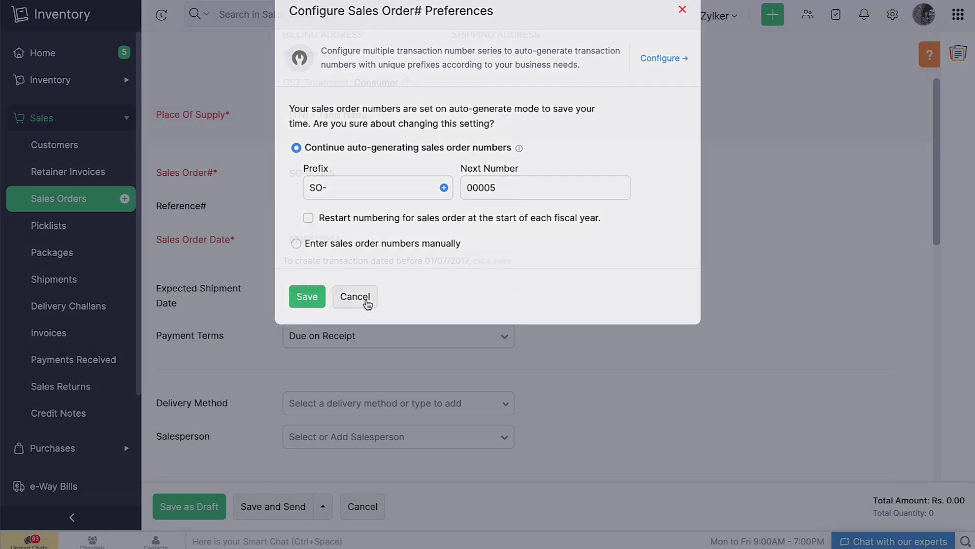
{"action": "left_click", "coordinate": [361, 301]}
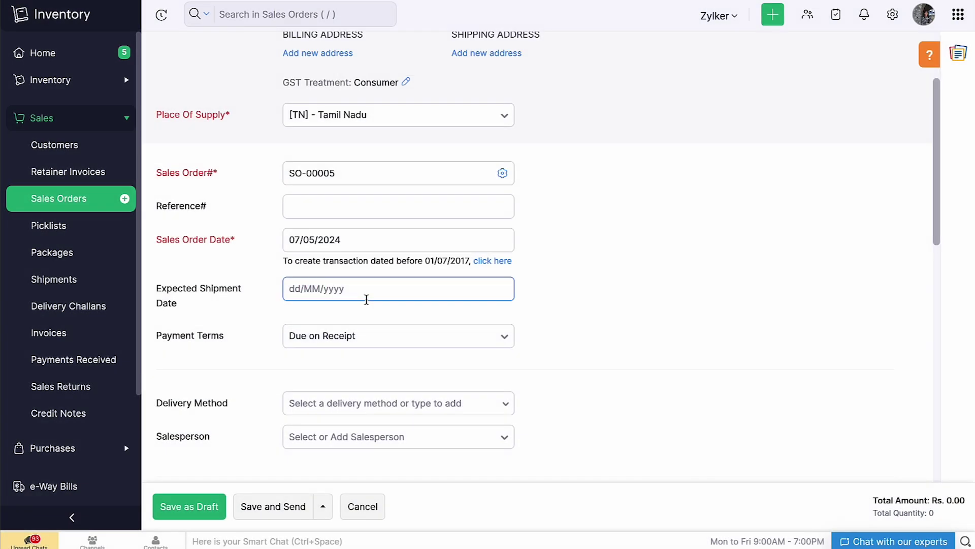
Step: Enter reference REF-098 and set the expected shipment date to 23/05/2024
{"action": "left_click", "coordinate": [413, 207]}
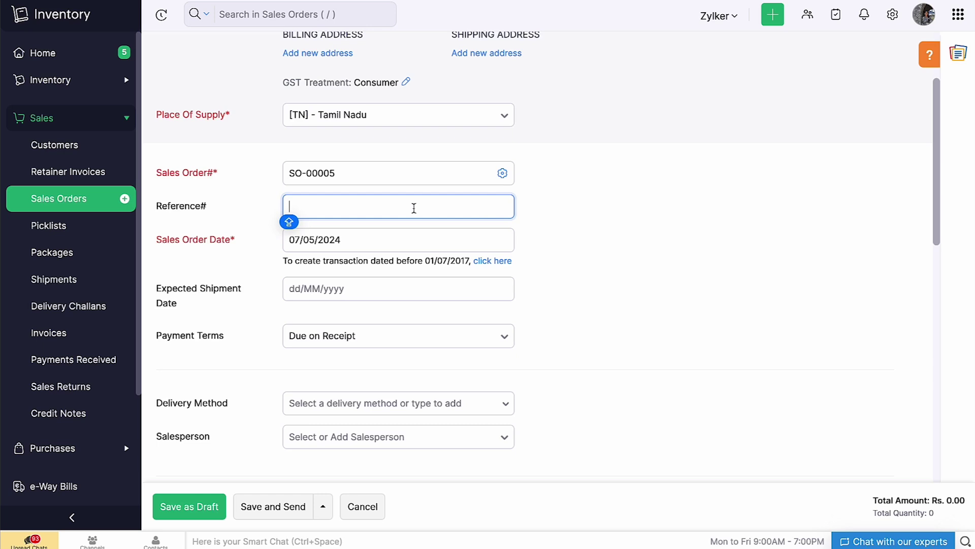
{"action": "type", "text": "REF-098"}
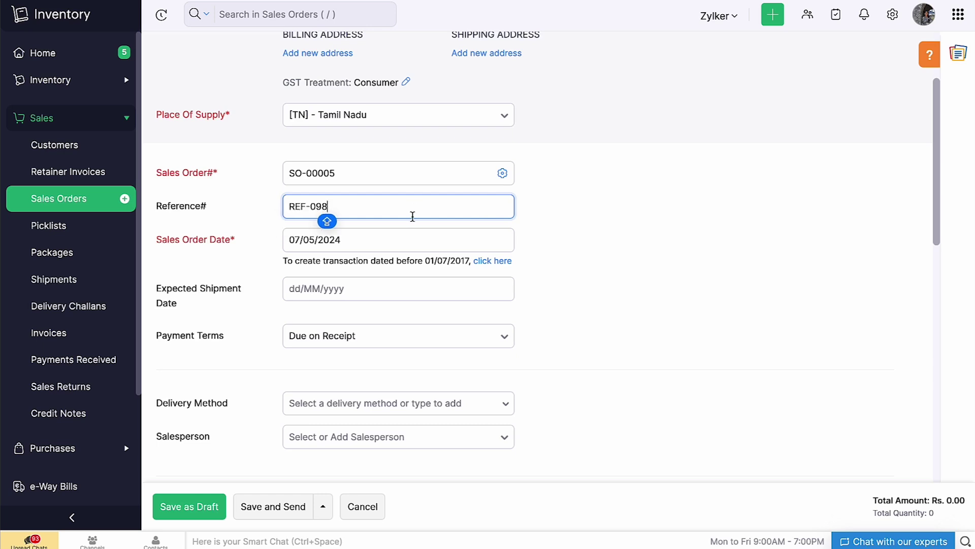
{"action": "left_click", "coordinate": [399, 241]}
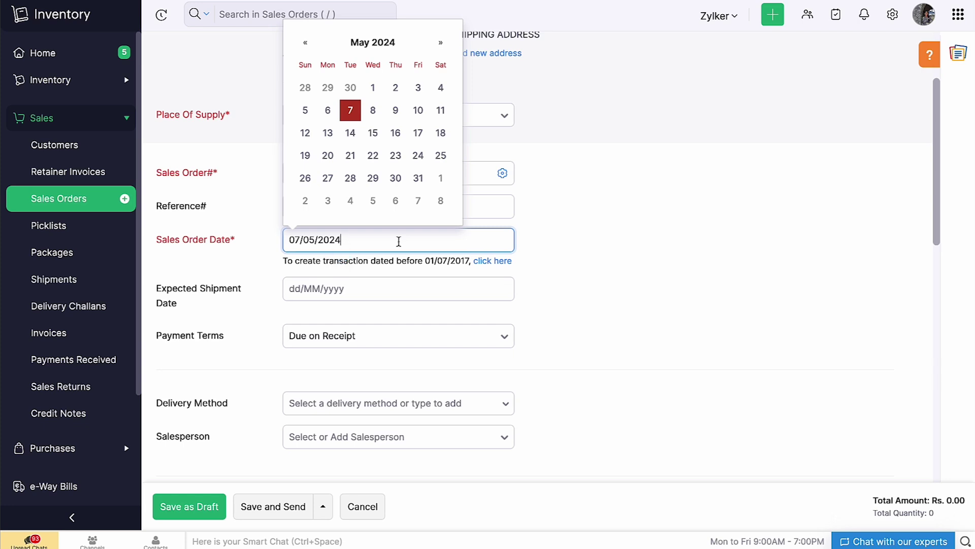
{"action": "left_click", "coordinate": [546, 207]}
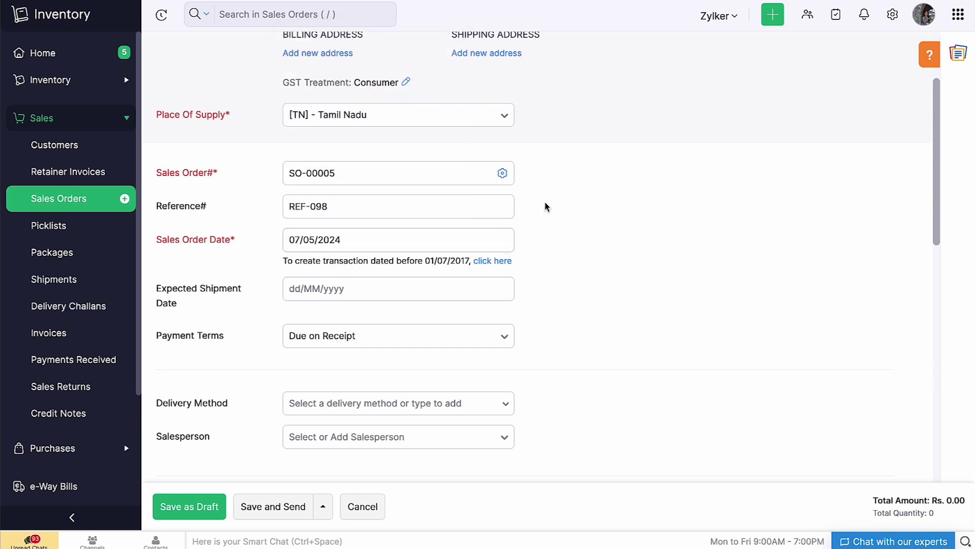
{"action": "left_click", "coordinate": [417, 282]}
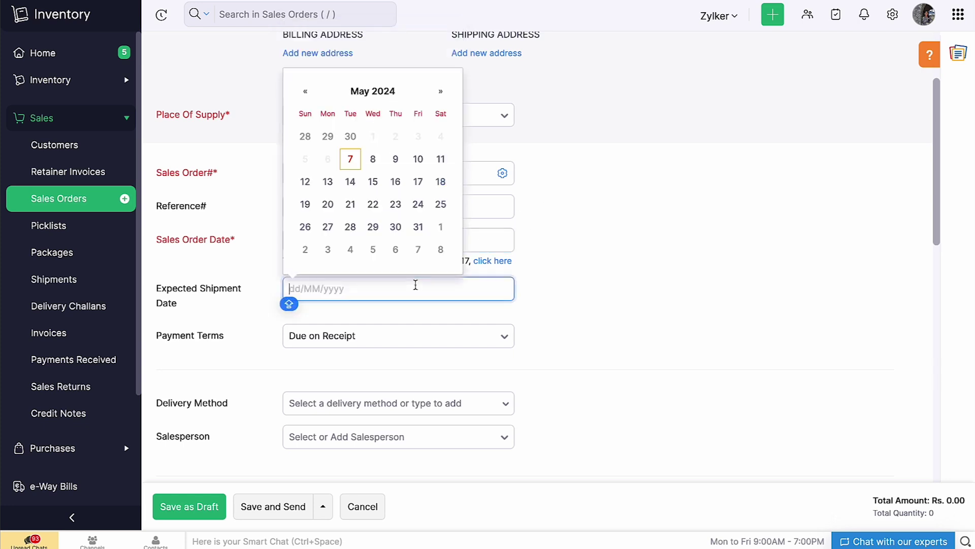
{"action": "left_click", "coordinate": [399, 211]}
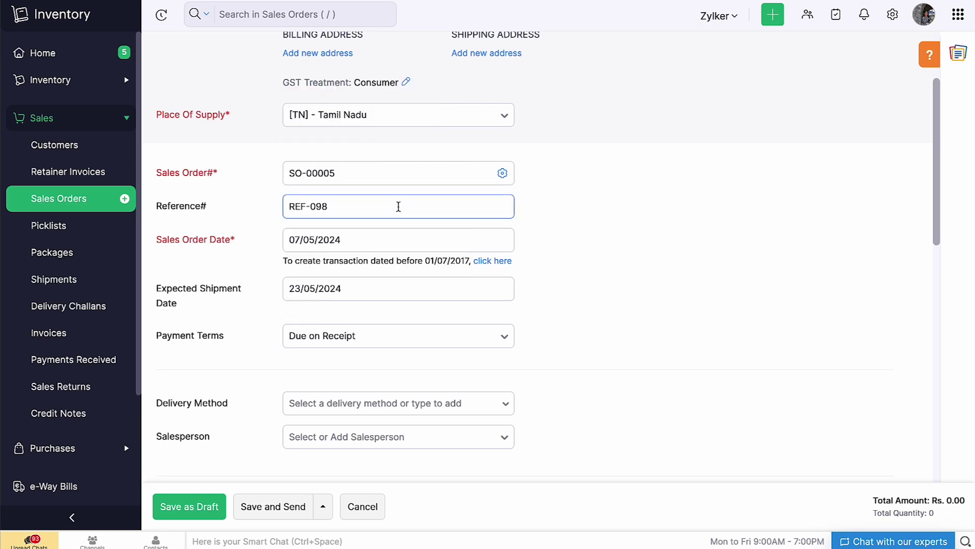
{"action": "scroll", "coordinate": [400, 328], "scroll_direction": "down", "scroll_amount": 2}
Step: Choose 'Due end of next month' payment terms and assign the listed salesperson to the order
{"action": "left_click", "coordinate": [448, 242]}
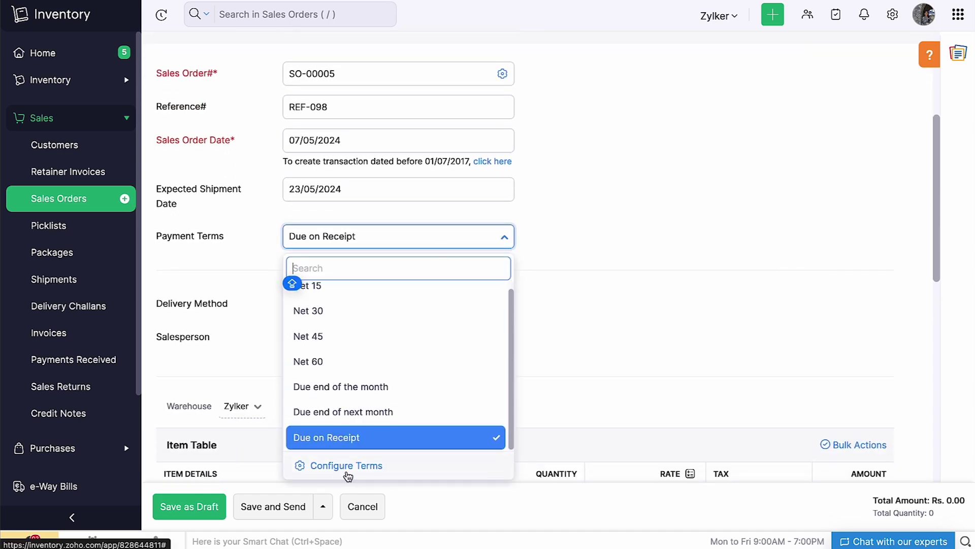
{"action": "left_click", "coordinate": [393, 417]}
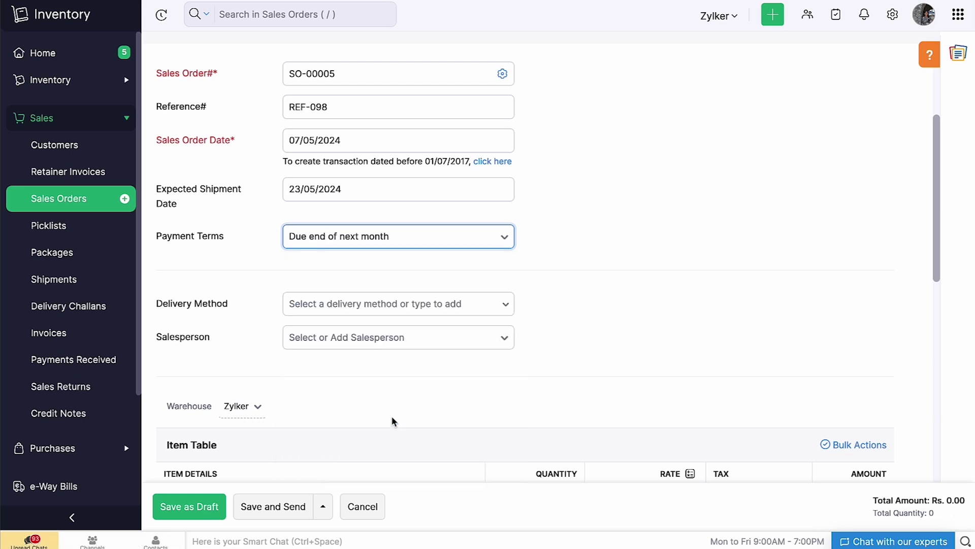
{"action": "left_click", "coordinate": [443, 343]}
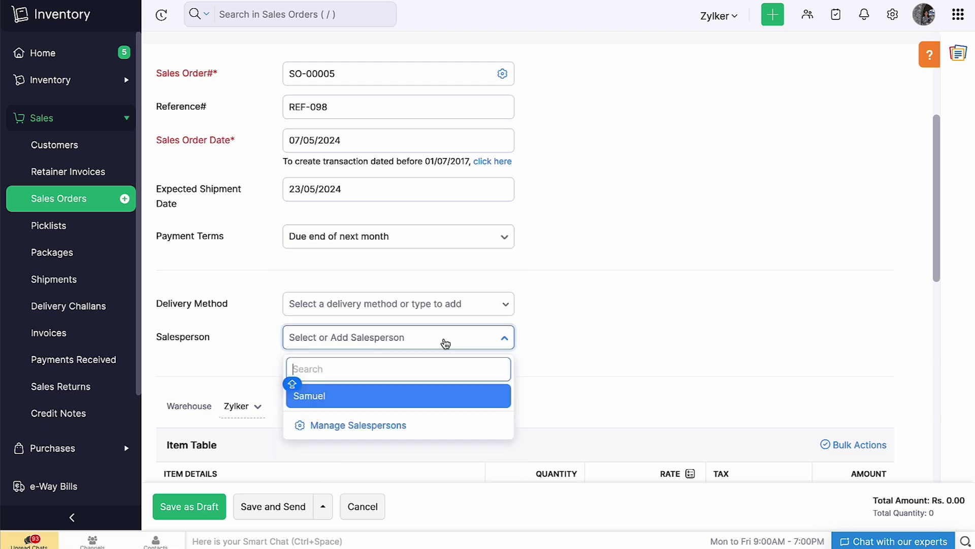
{"action": "left_click", "coordinate": [405, 400]}
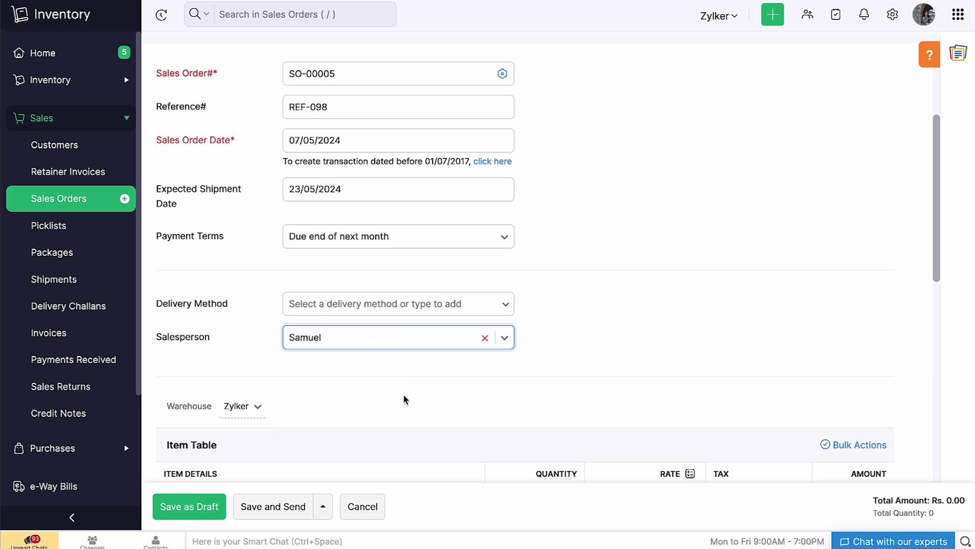
{"action": "left_click", "coordinate": [445, 338]}
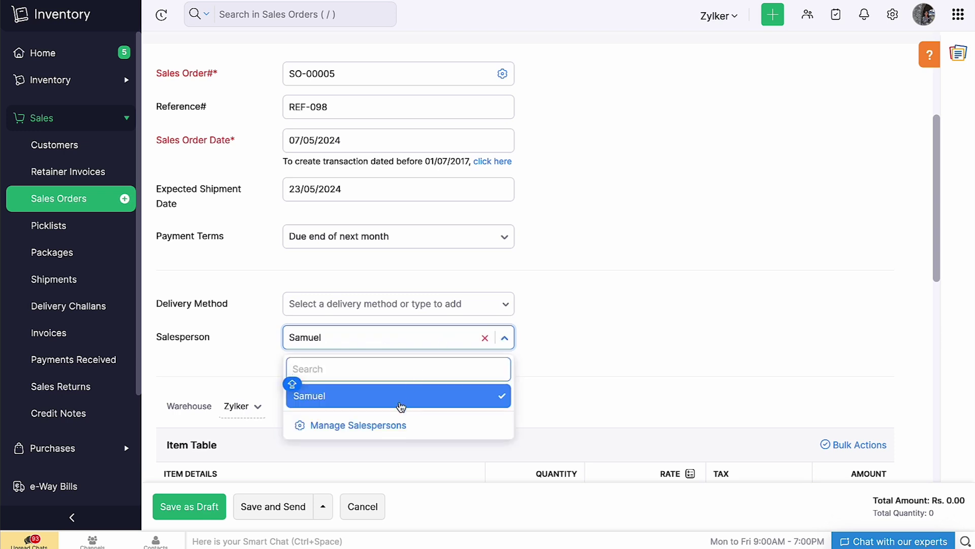
{"action": "left_click", "coordinate": [377, 431]}
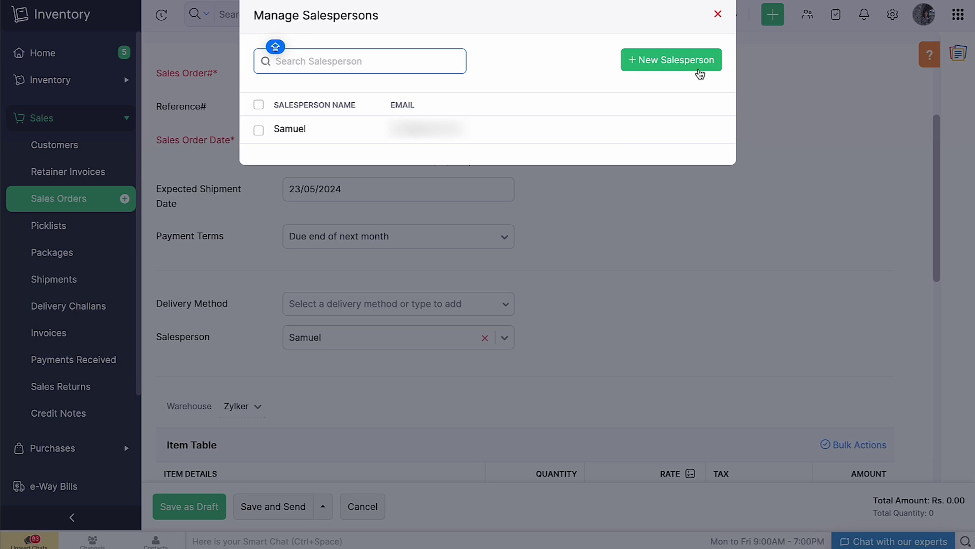
{"action": "left_click", "coordinate": [718, 15]}
{"action": "scroll", "coordinate": [633, 163], "scroll_direction": "down", "scroll_amount": 5}
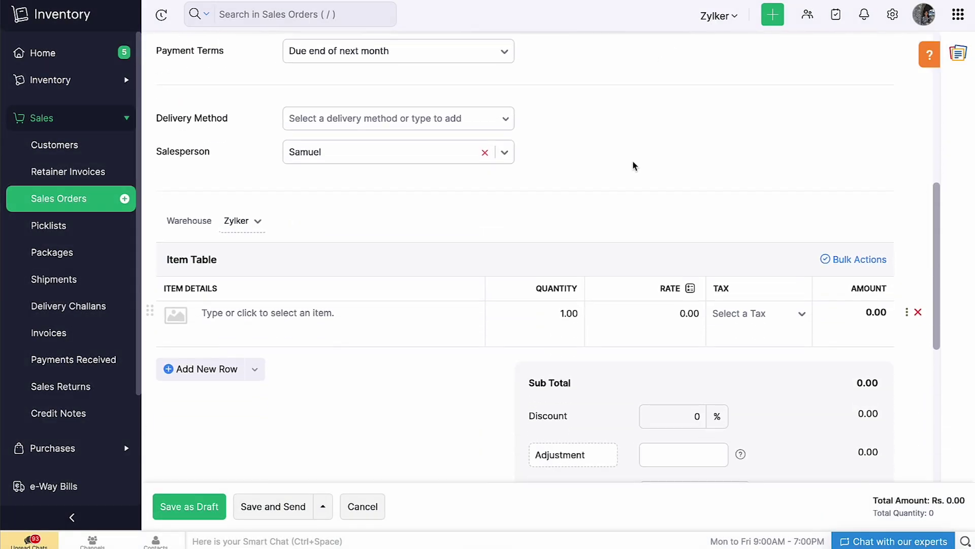
Step: Add an iPad line at 33000 taxed at GST5 [5%], totalling Rs. 34,650.00
{"action": "left_click", "coordinate": [440, 228]}
{"action": "left_click", "coordinate": [457, 331]}
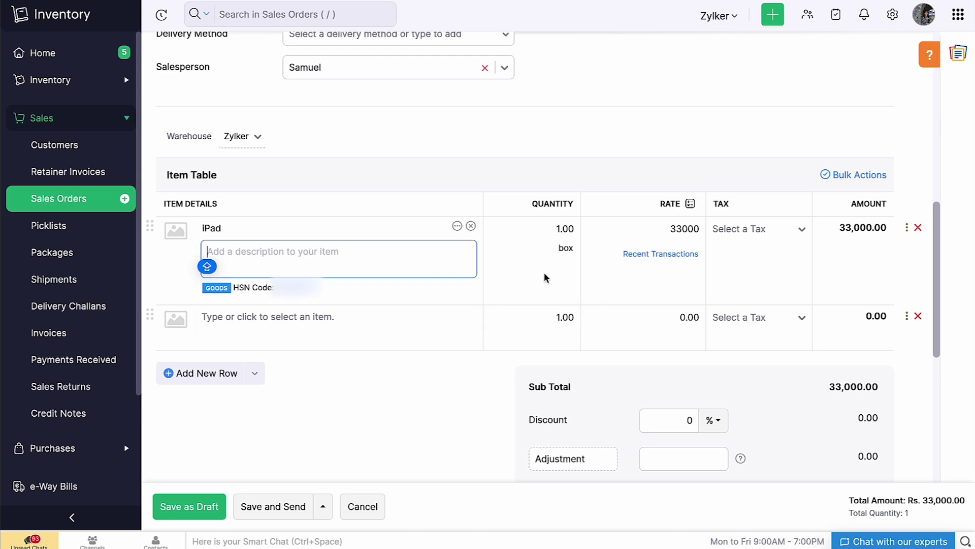
{"action": "left_click", "coordinate": [736, 231]}
{"action": "scroll", "coordinate": [751, 305], "scroll_direction": "down", "scroll_amount": 3}
{"action": "left_click", "coordinate": [771, 401]}
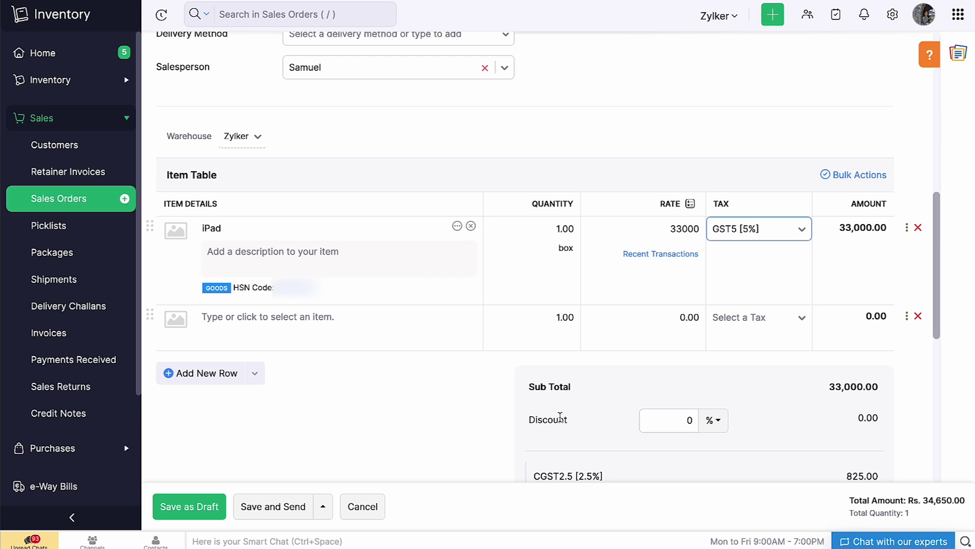
{"action": "left_click", "coordinate": [255, 375]}
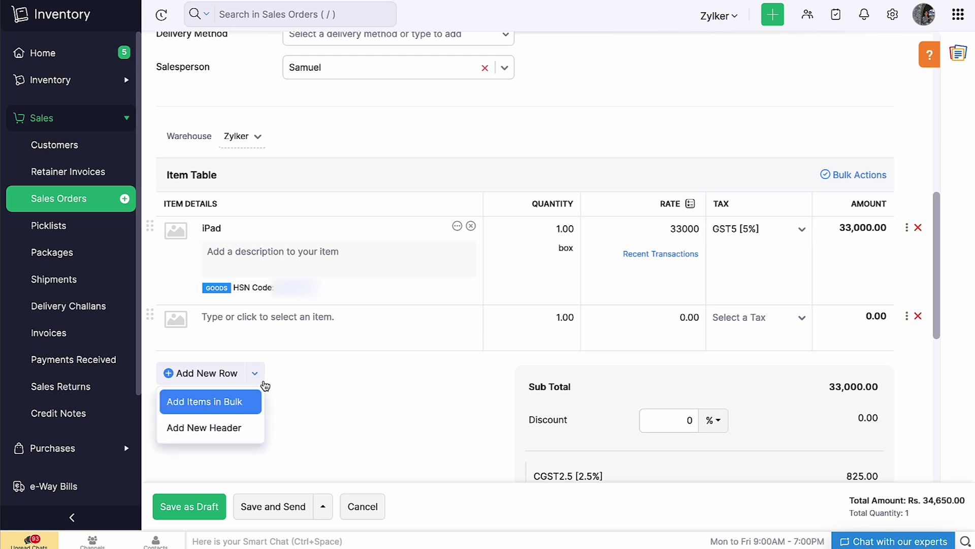
Step: Bulk-add Ceramic bowl (900) and iPhone (50000) lines to the order
{"action": "left_click", "coordinate": [238, 406]}
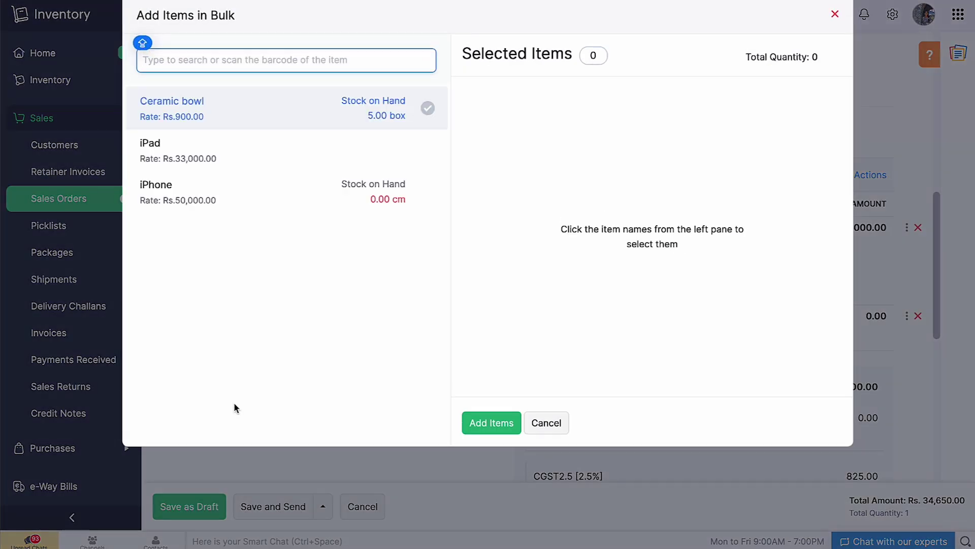
{"action": "left_click", "coordinate": [428, 108]}
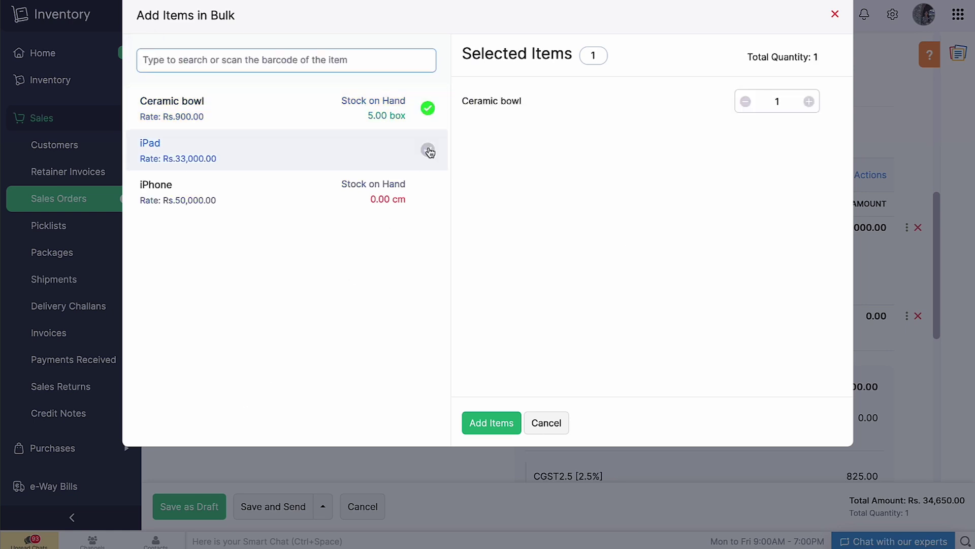
{"action": "left_click", "coordinate": [428, 192]}
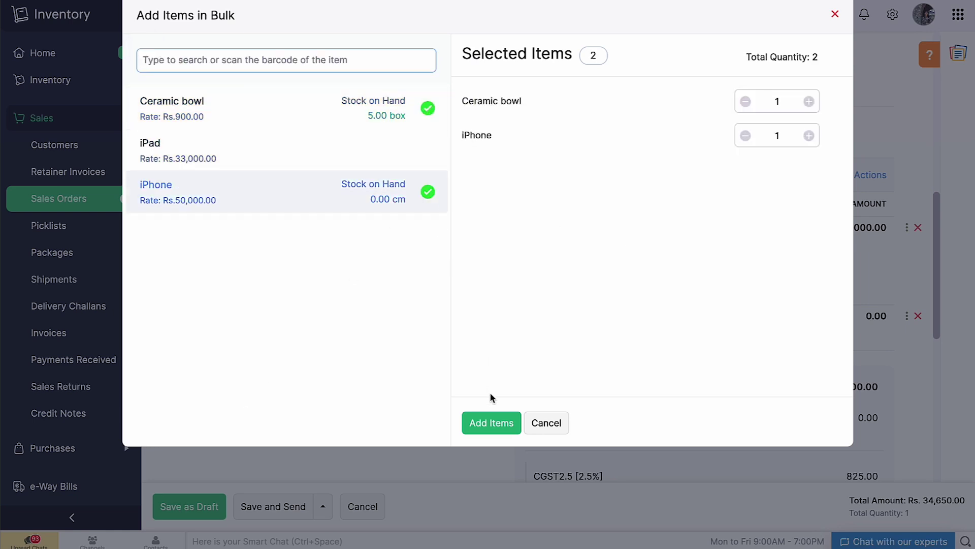
{"action": "left_click", "coordinate": [497, 423]}
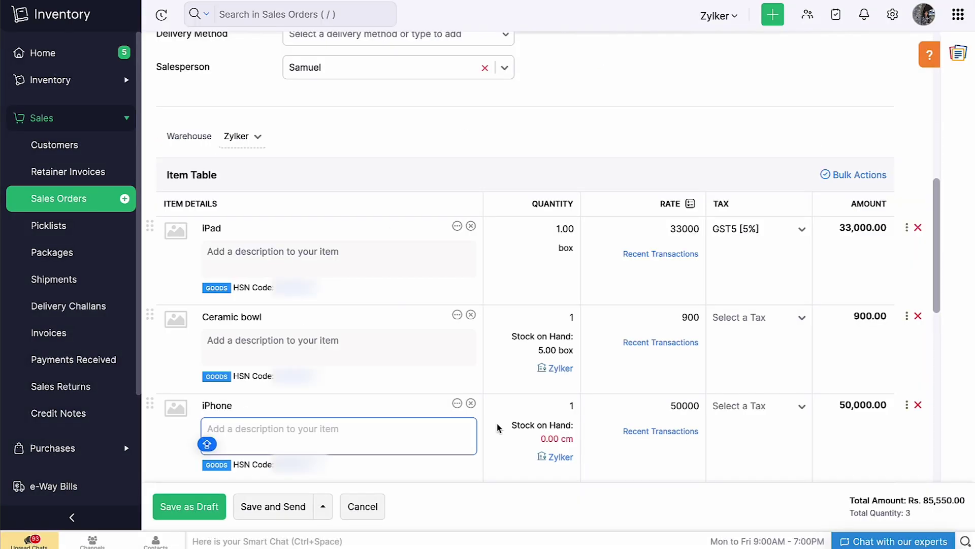
Step: Apply GST5 [5%] to the Ceramic bowl line and GST12 [12%] to the iPhone line
{"action": "left_click", "coordinate": [741, 323]}
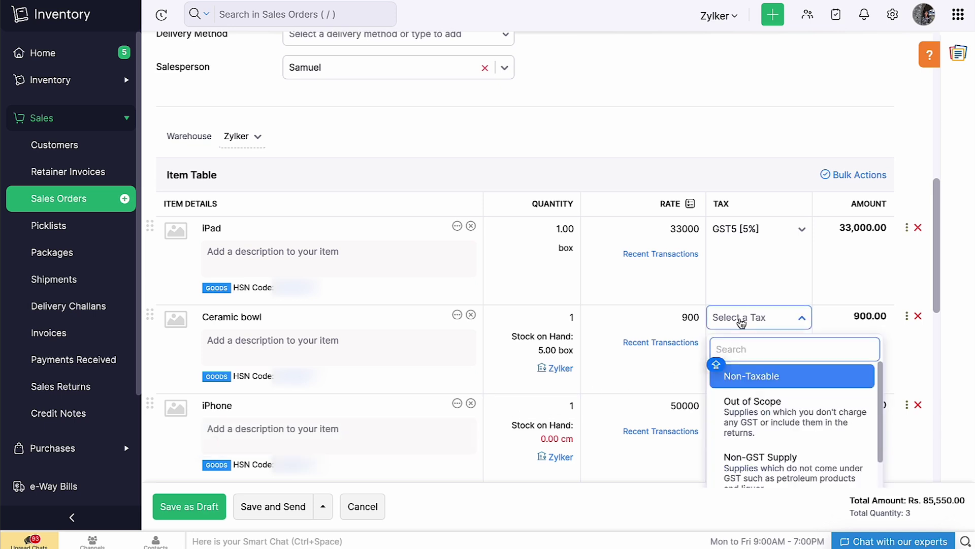
{"action": "scroll", "coordinate": [782, 447], "scroll_direction": "down", "scroll_amount": 2}
{"action": "left_click", "coordinate": [787, 470]}
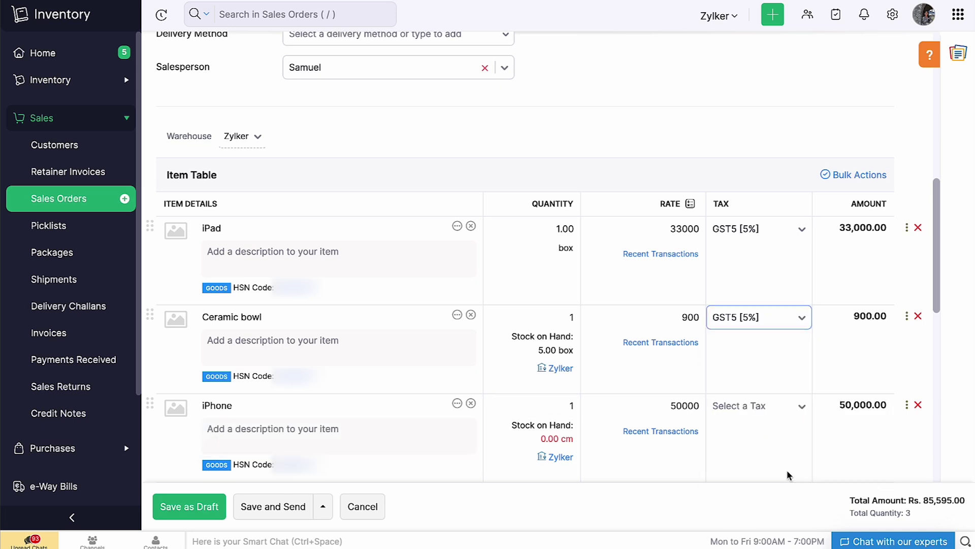
{"action": "left_click", "coordinate": [787, 406]}
{"action": "scroll", "coordinate": [787, 401], "scroll_direction": "down", "scroll_amount": 3}
{"action": "left_click", "coordinate": [786, 424]}
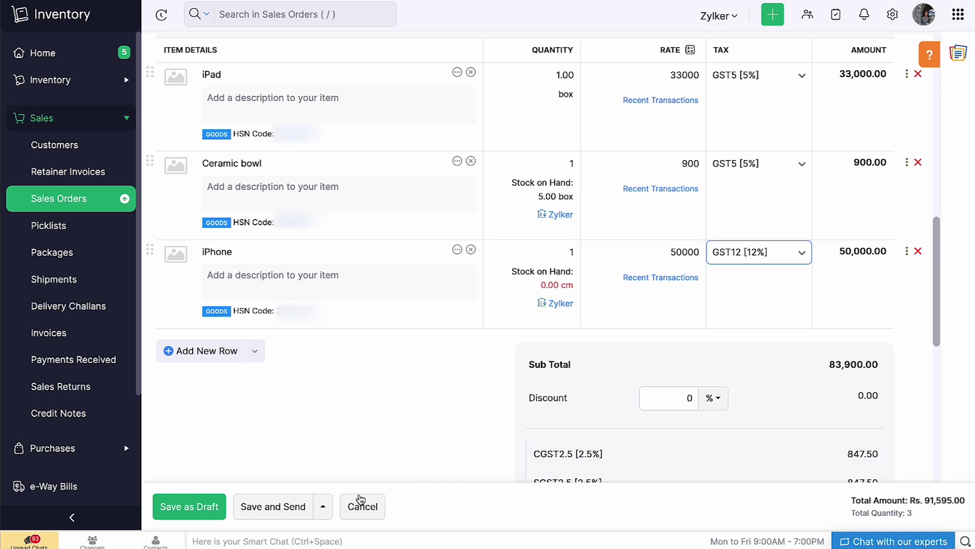
Step: Save SO-00005 as a draft and send its email with the PDF attached
{"action": "left_click", "coordinate": [209, 507]}
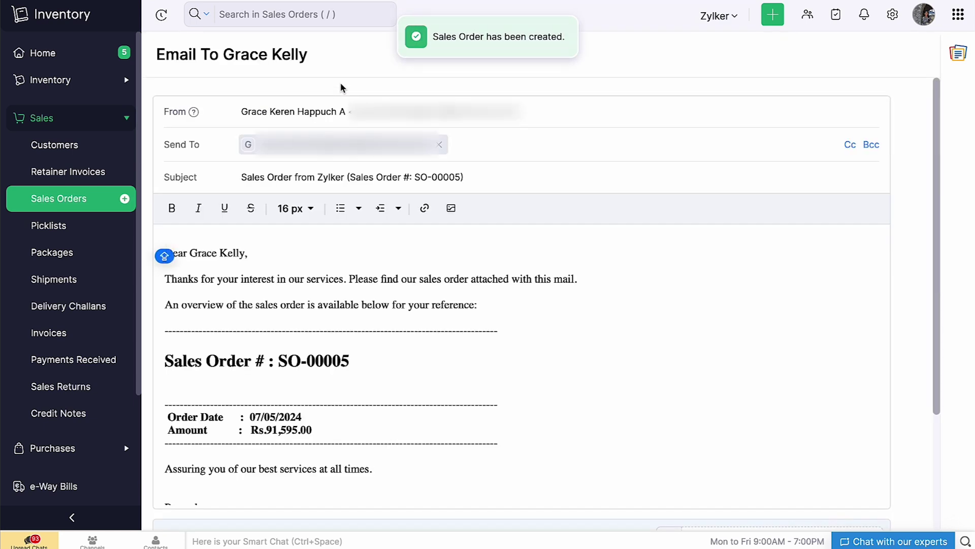
{"action": "scroll", "coordinate": [340, 87], "scroll_direction": "down", "scroll_amount": 4}
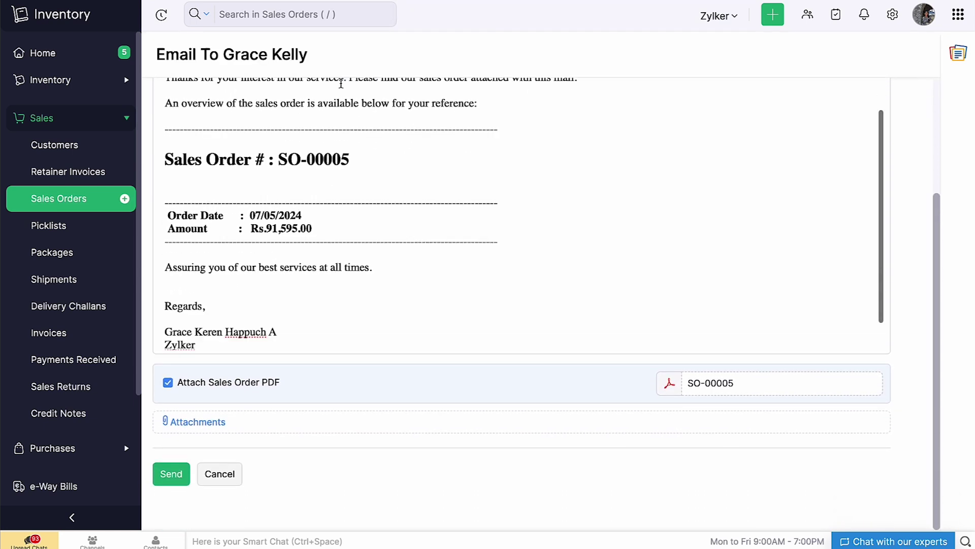
{"action": "left_click", "coordinate": [171, 474]}
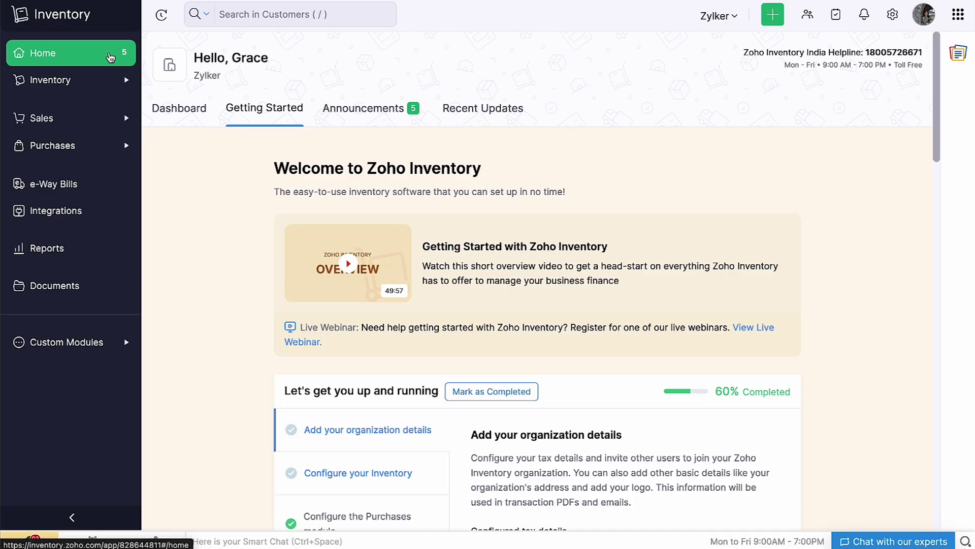
{"action": "left_click", "coordinate": [102, 117]}
{"action": "left_click", "coordinate": [99, 148]}
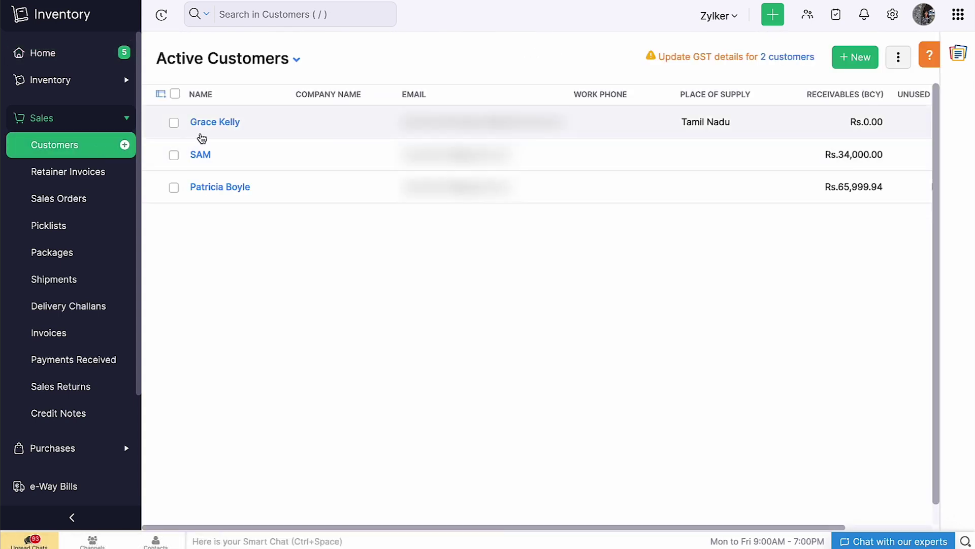
{"action": "left_click", "coordinate": [200, 133]}
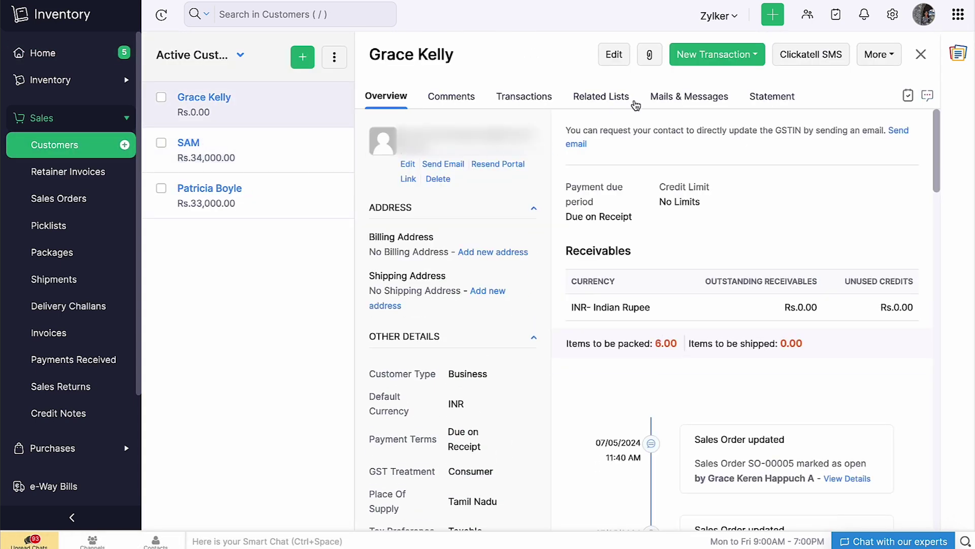
{"action": "left_click", "coordinate": [683, 57]}
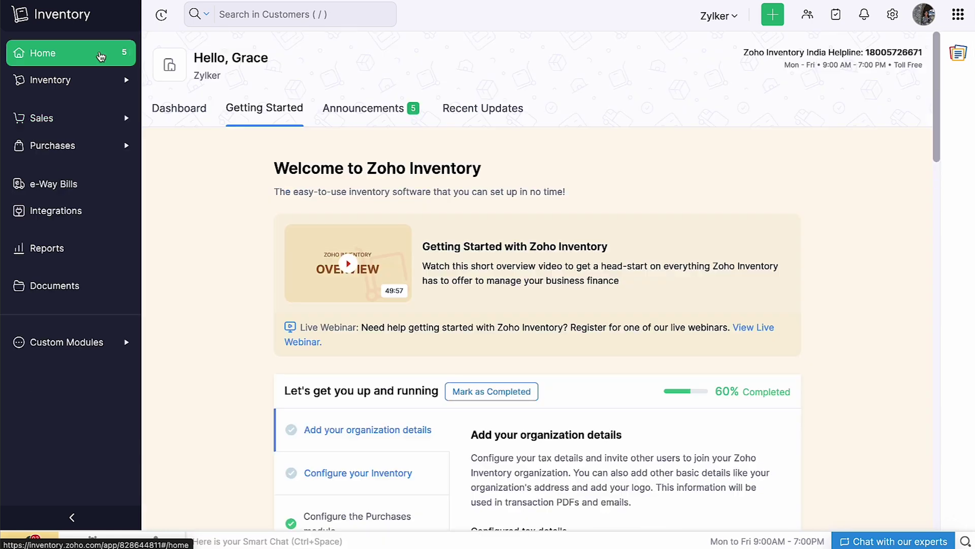
{"action": "left_click", "coordinate": [94, 119]}
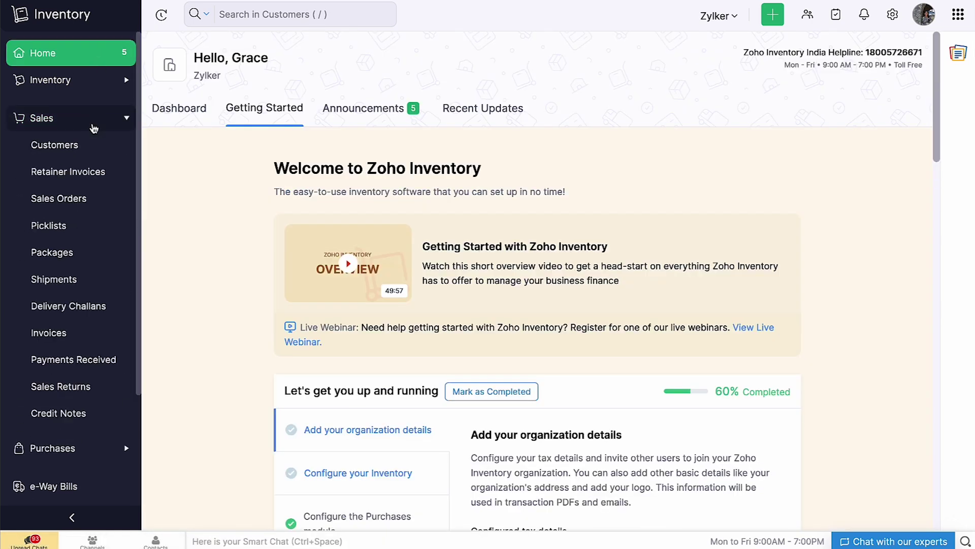
Step: Start Import Sales Orders from the Sales Orders list and download the sample file
{"action": "left_click", "coordinate": [96, 199]}
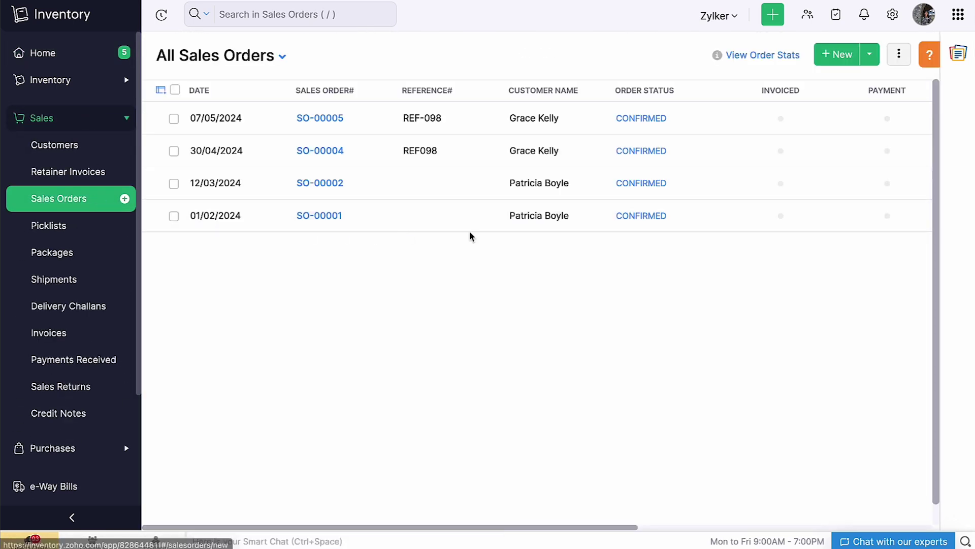
{"action": "left_click", "coordinate": [897, 57]}
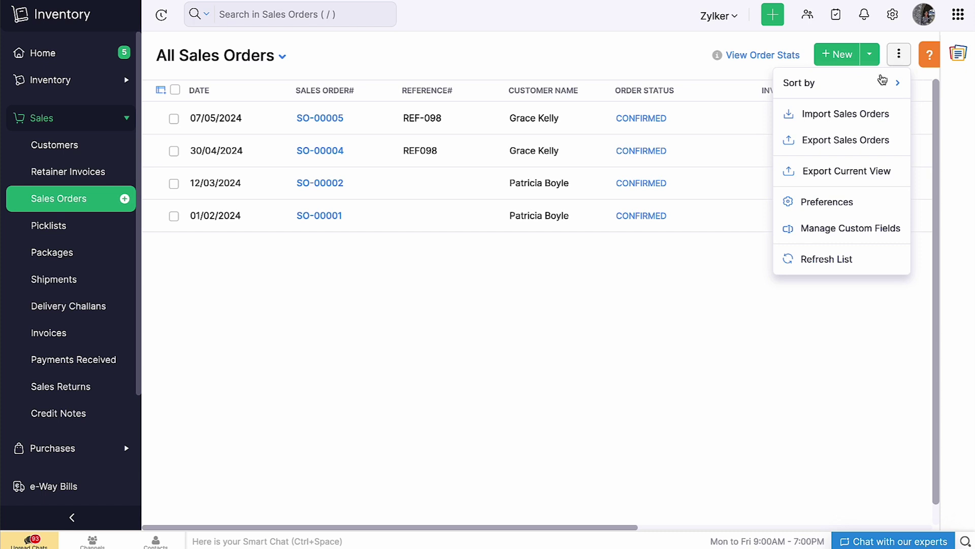
{"action": "left_click", "coordinate": [853, 118]}
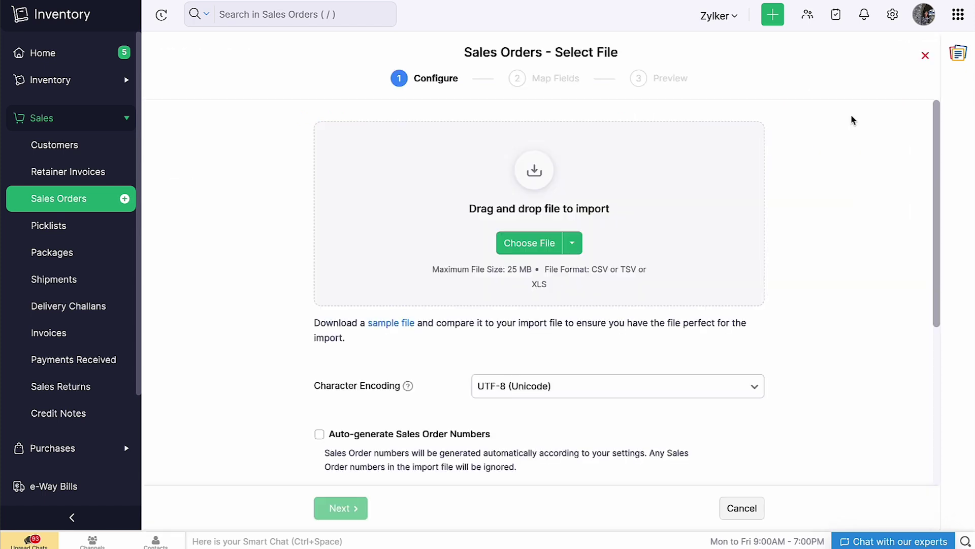
{"action": "left_click", "coordinate": [390, 324]}
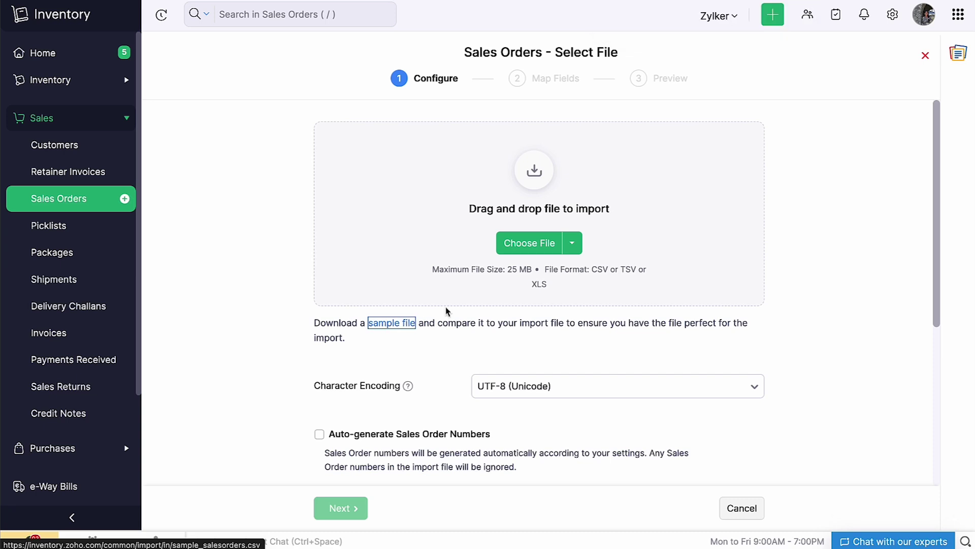
Step: Load sample_salesorders (3).csv into the import and continue to Map Fields
{"action": "left_click", "coordinate": [526, 244]}
{"action": "left_click", "coordinate": [422, 171]}
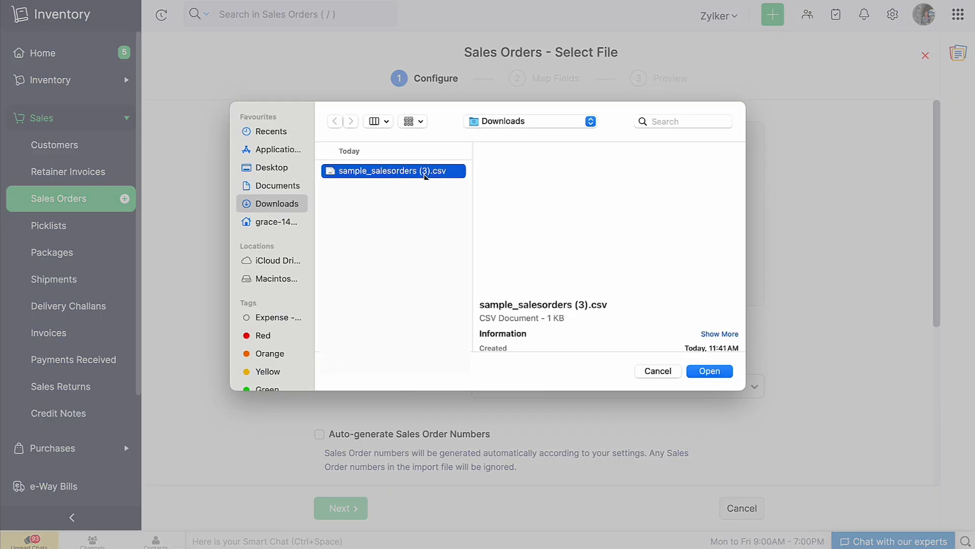
{"action": "left_click", "coordinate": [709, 370]}
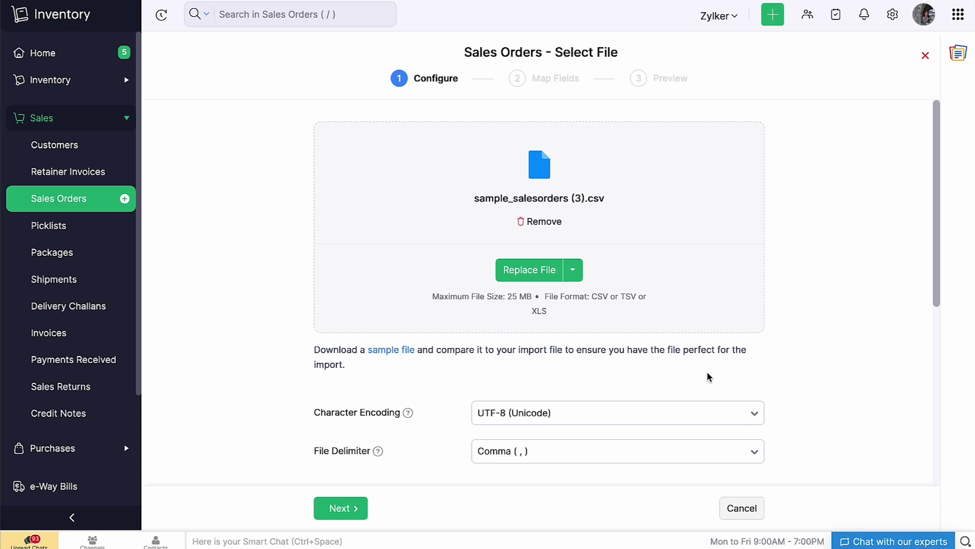
{"action": "scroll", "coordinate": [709, 376], "scroll_direction": "down", "scroll_amount": 5}
{"action": "scroll", "coordinate": [709, 376], "scroll_direction": "down", "scroll_amount": 3}
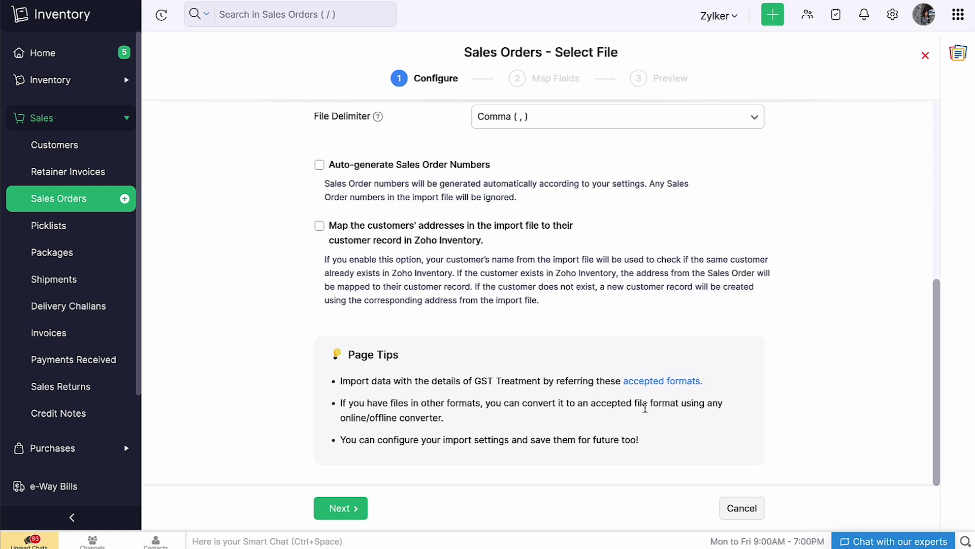
{"action": "left_click", "coordinate": [340, 508]}
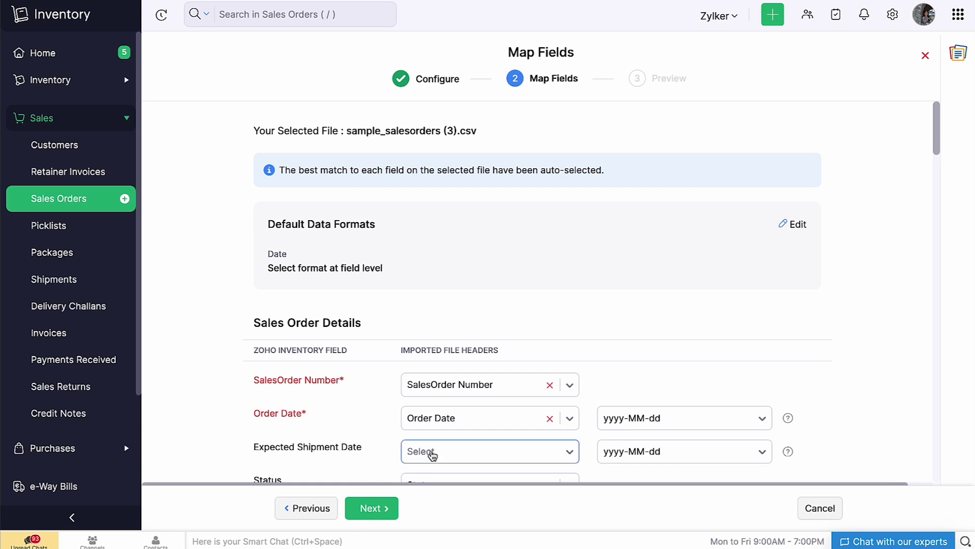
Step: Save the field selections for future imports, check the unmapped fields, and run the import
{"action": "scroll", "coordinate": [431, 453], "scroll_direction": "down", "scroll_amount": 10}
{"action": "scroll", "coordinate": [430, 453], "scroll_direction": "down", "scroll_amount": 15}
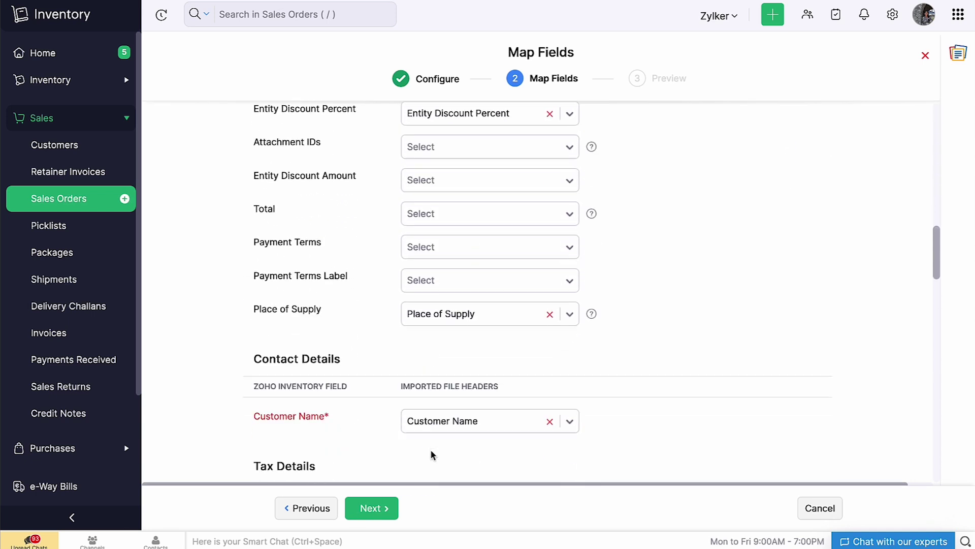
{"action": "scroll", "coordinate": [431, 454], "scroll_direction": "down", "scroll_amount": 15}
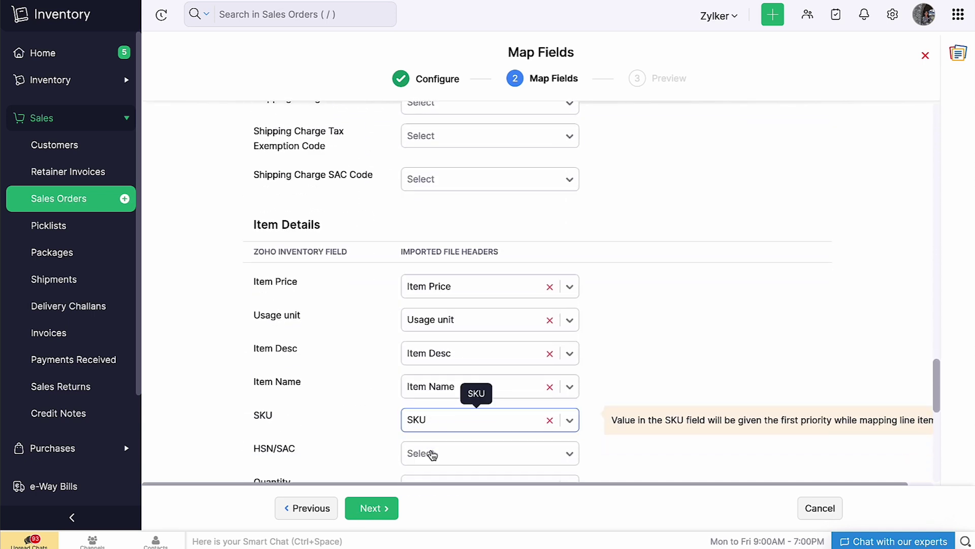
{"action": "left_click", "coordinate": [432, 453]}
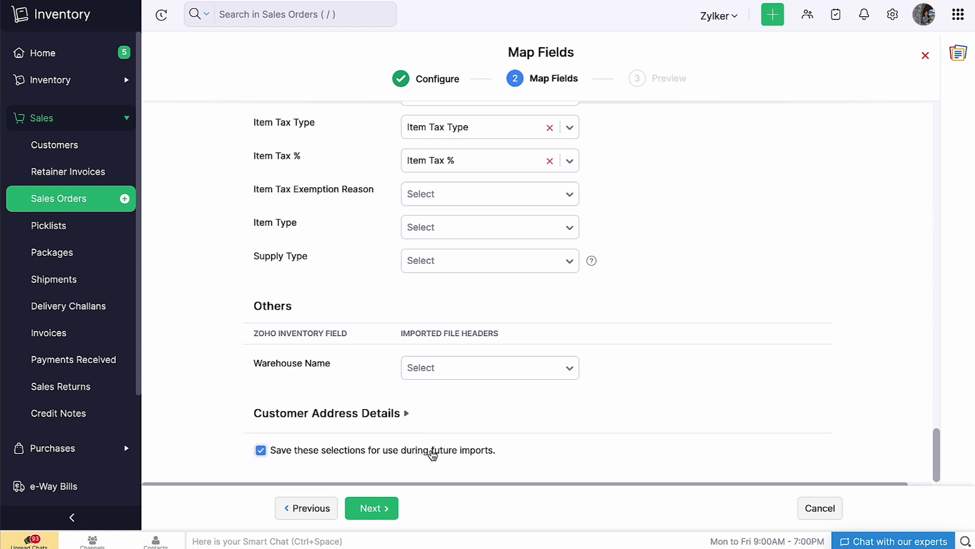
{"action": "left_click", "coordinate": [383, 508]}
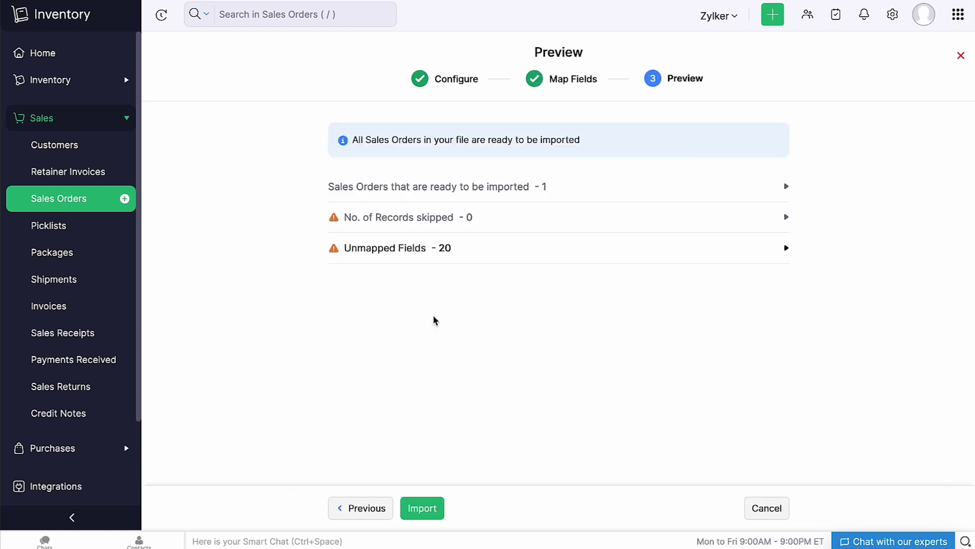
{"action": "left_click", "coordinate": [454, 251]}
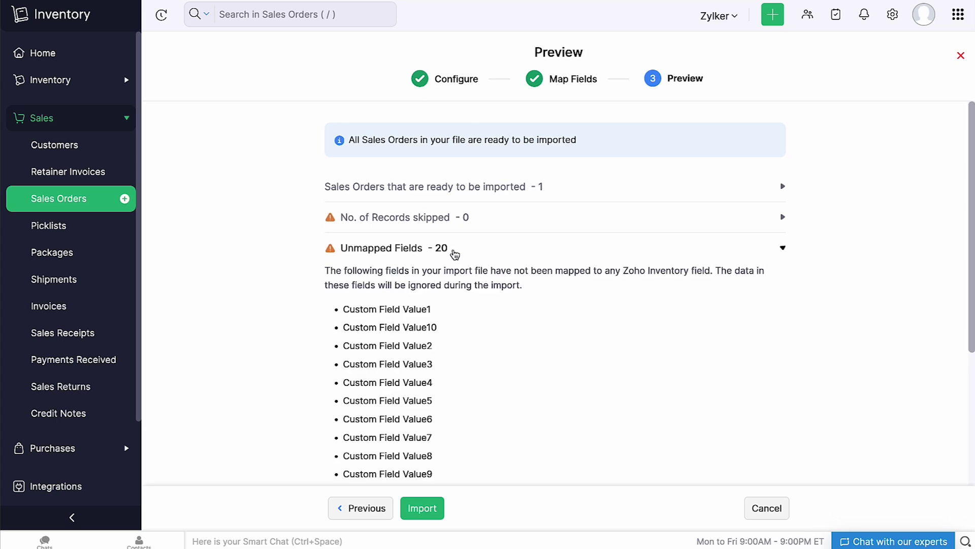
{"action": "left_click", "coordinate": [453, 249]}
{"action": "left_click", "coordinate": [431, 507]}
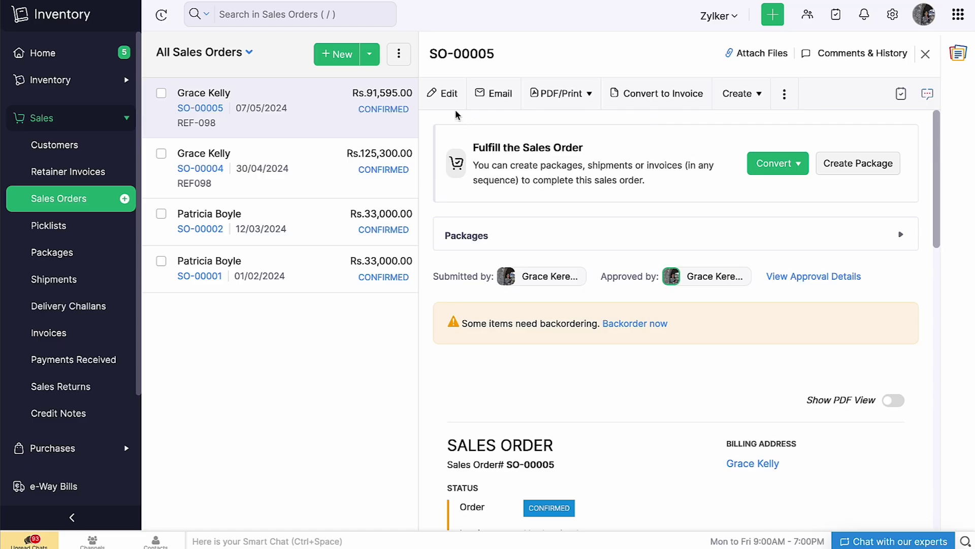
Step: Show the attached files for SO-00005, which has none
{"action": "left_click", "coordinate": [784, 94]}
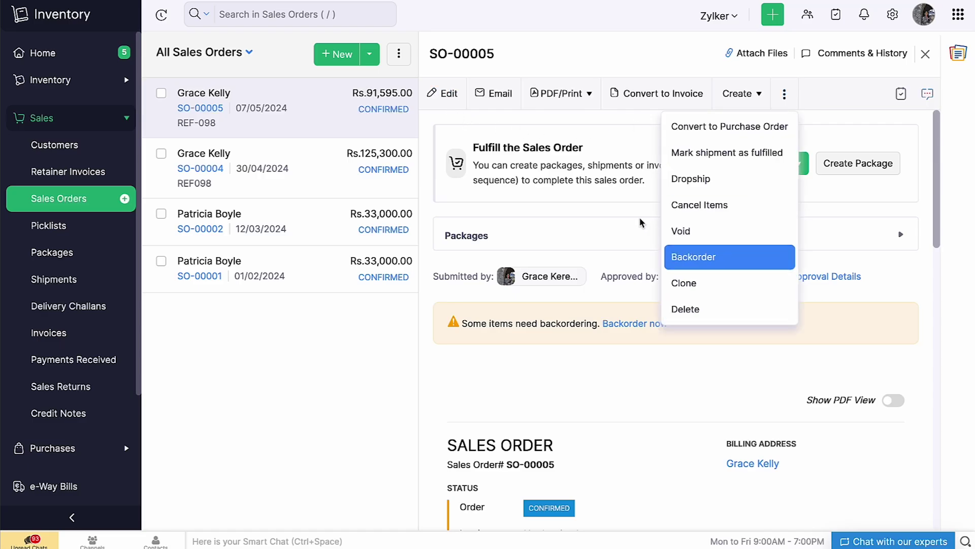
{"action": "left_click", "coordinate": [585, 106]}
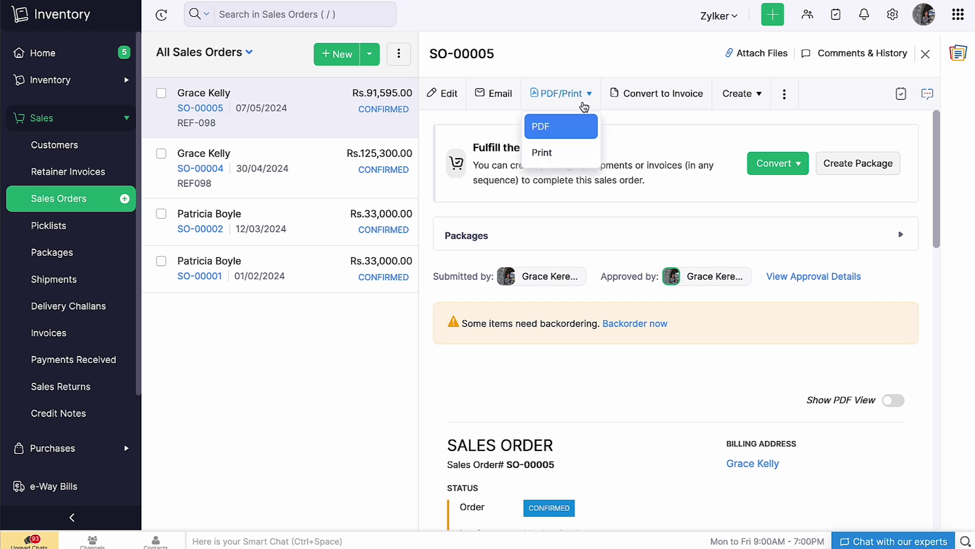
{"action": "left_click", "coordinate": [638, 117]}
{"action": "left_click", "coordinate": [745, 57]}
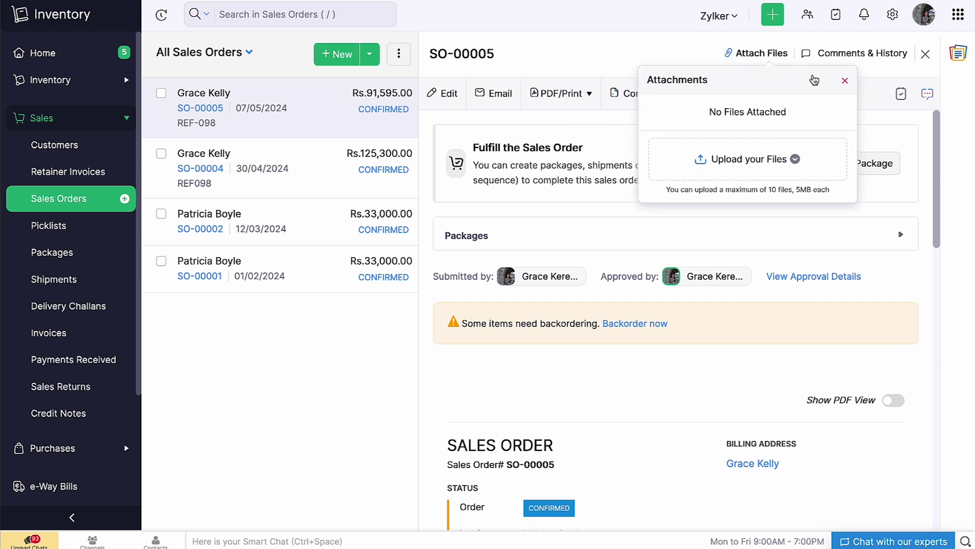